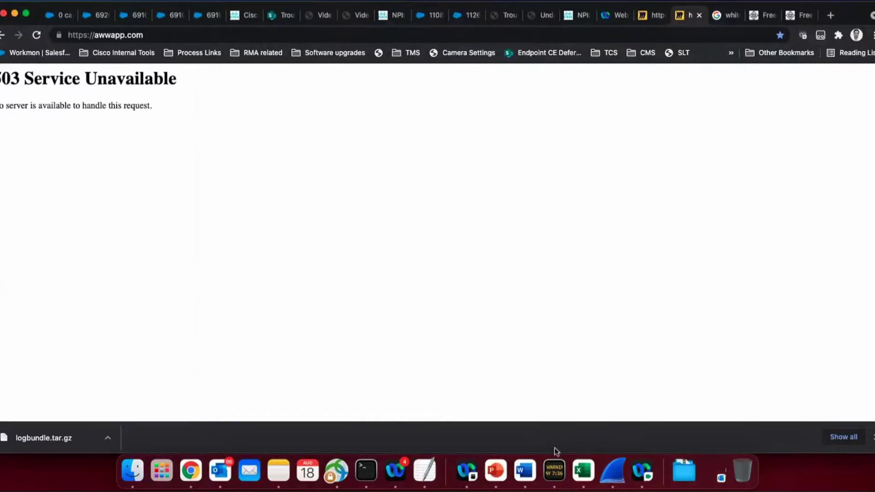
Bring the TMS Training deck forward and display slide 2, the Training Agenda.
left_click(649, 478)
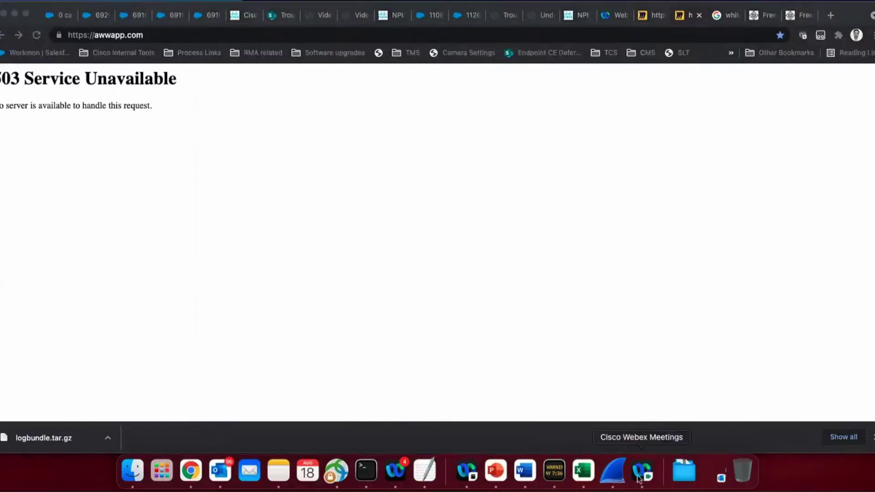
left_click(497, 472)
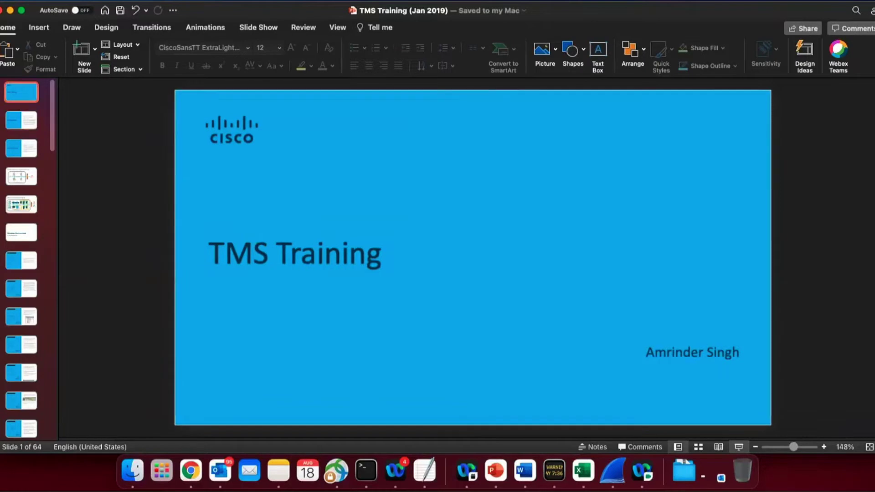
left_click(13, 124)
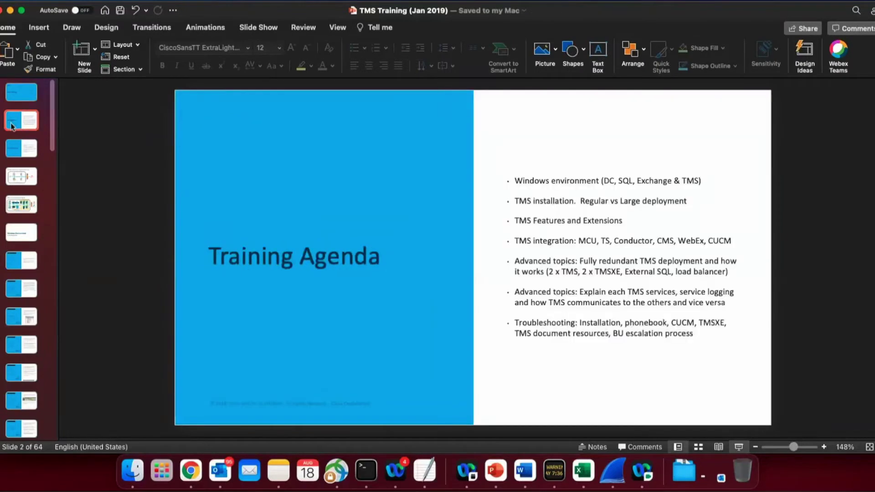
key("Up")
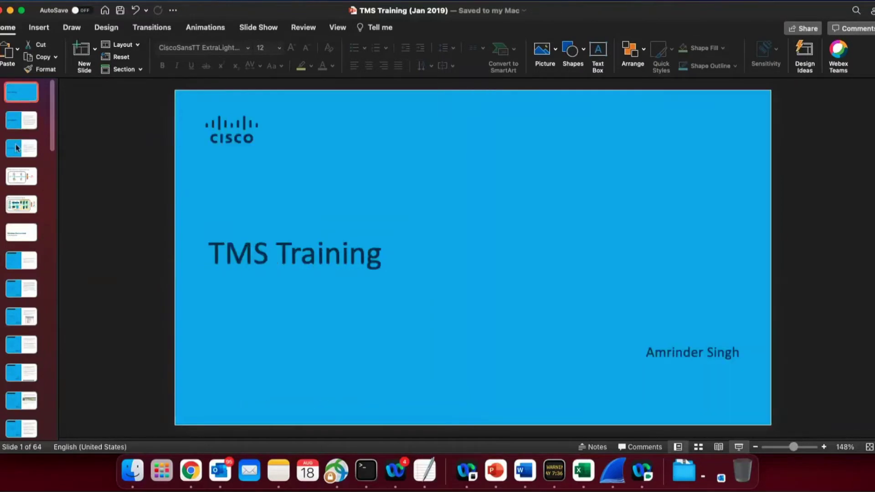
key("Down")
key("Down")
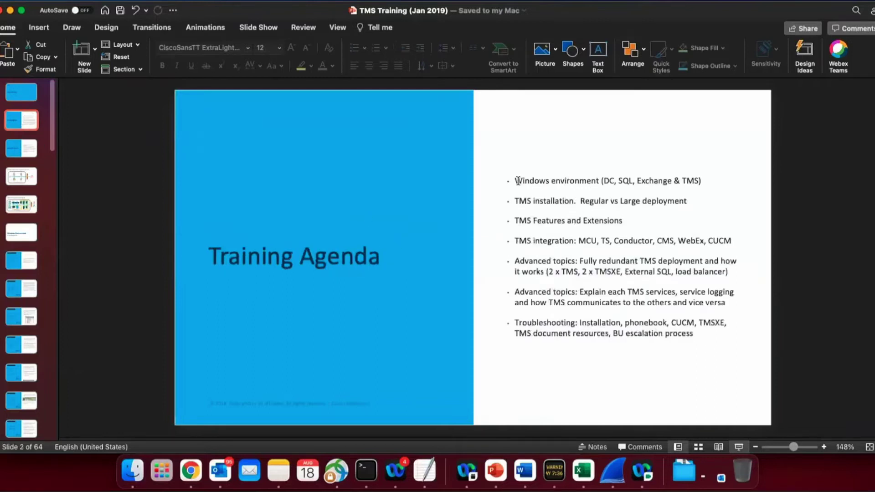
left_click_drag(518, 181, 601, 183)
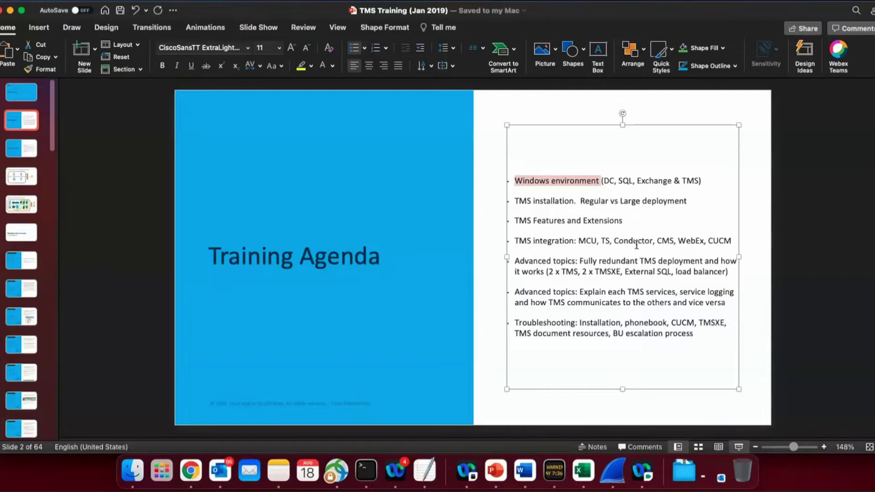
key("BackSpace")
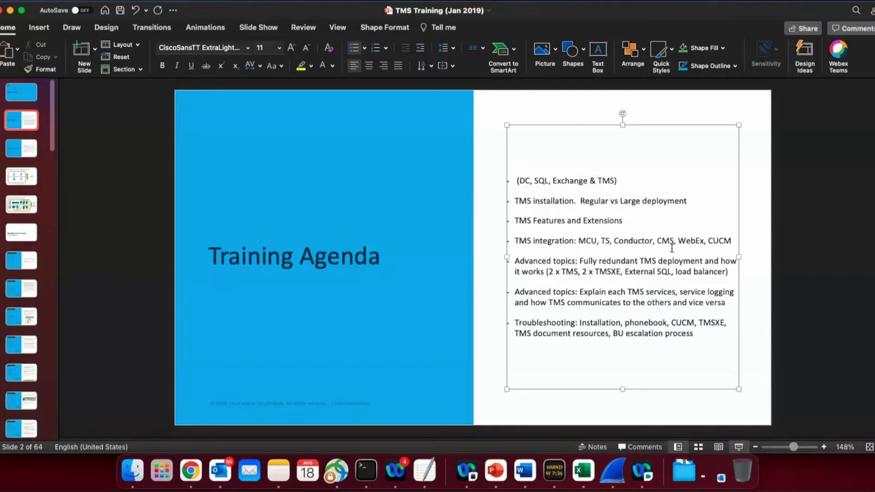
key("super+z")
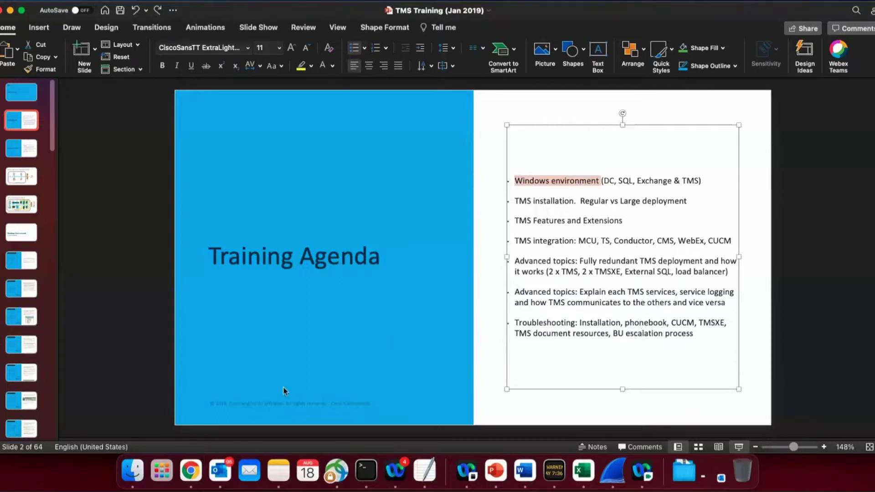
On the Chrome whiteboard tab, hand-draw the letters EP above the rectangle with the pencil.
left_click(191, 472)
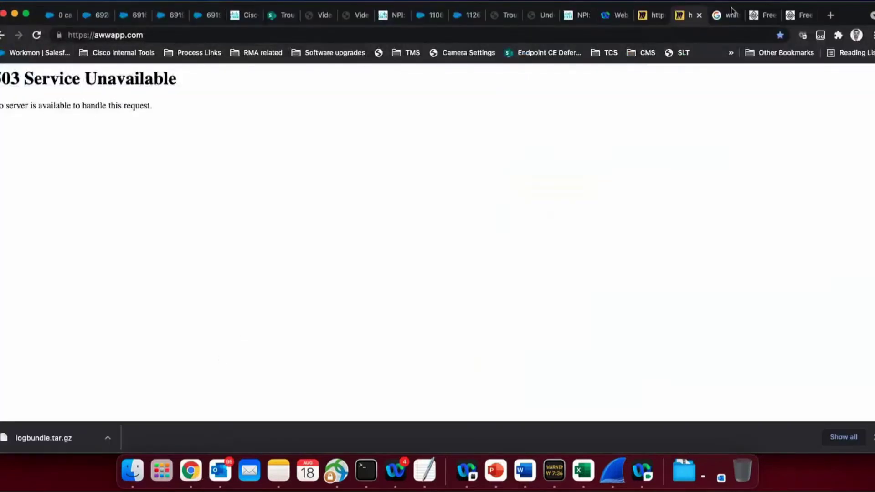
left_click(760, 15)
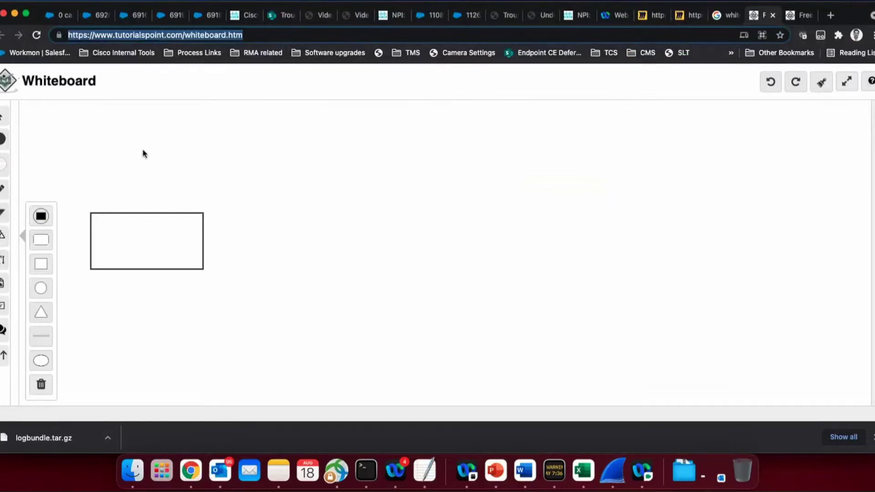
left_click(2, 189)
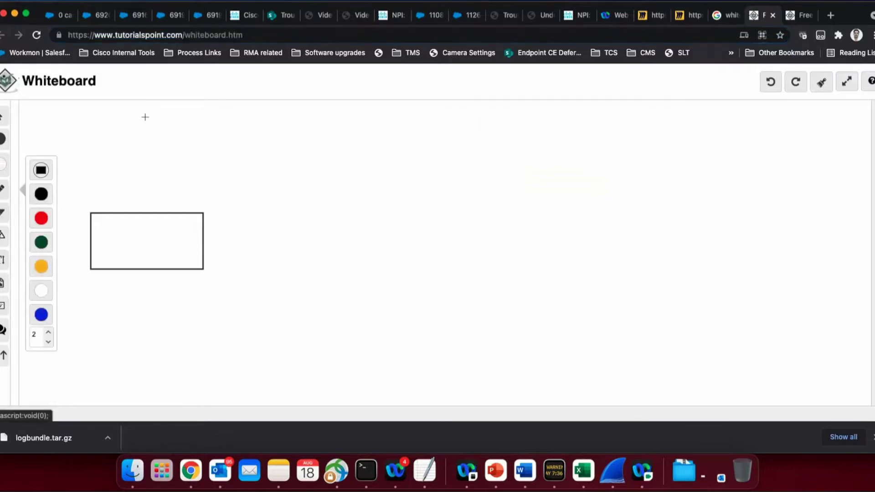
left_click(145, 116)
mouse_move(115, 123)
left_mouse_down()
mouse_move(141, 155)
mouse_move(136, 129)
left_mouse_up()
mouse_move(106, 118)
left_mouse_down()
mouse_move(140, 101)
mouse_move(155, 159)
left_mouse_up()
left_click_drag(144, 114, 153, 137)
Add a text box listing Ep, Exp, MCU/TPS, cms and webex on separate lines.
left_click(3, 259)
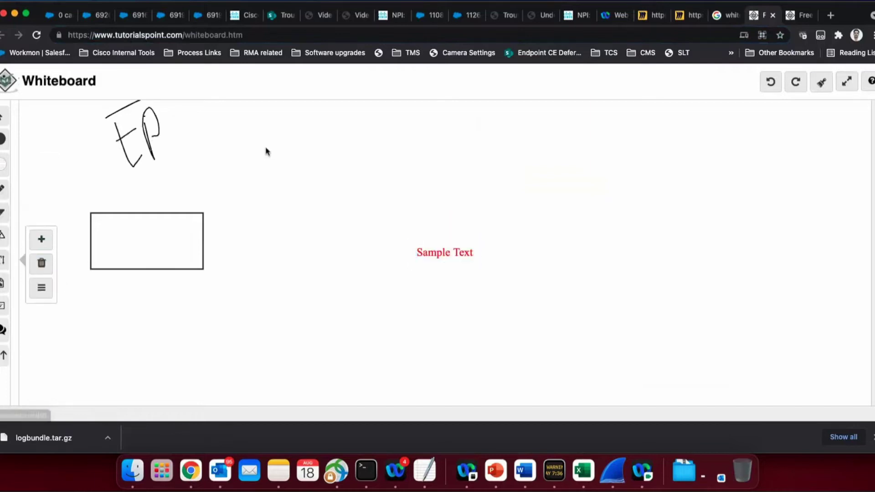
double_click(433, 253)
type("Ep")
key("Return")
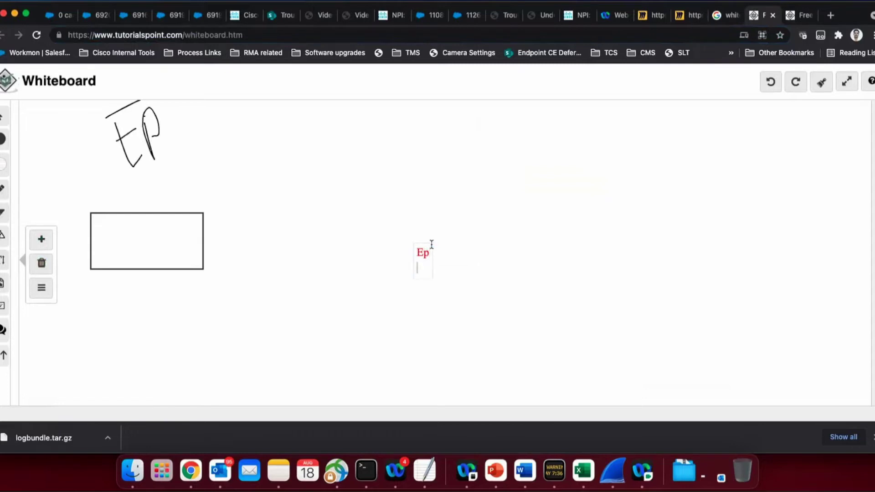
type("Exp ")
type("MCU")
key("Return")
key("BackSpace")
type("TPS")
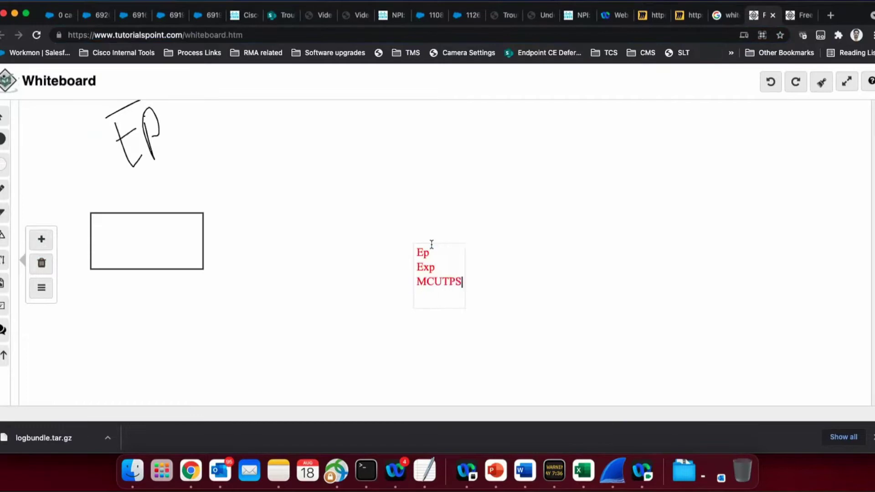
key("Left")
key("Left")
key("Left")
type("/")
key("Right")
key("Right")
key("Right")
key("Return")
type("cms")
key("Return")
type("webex")
key("Return")
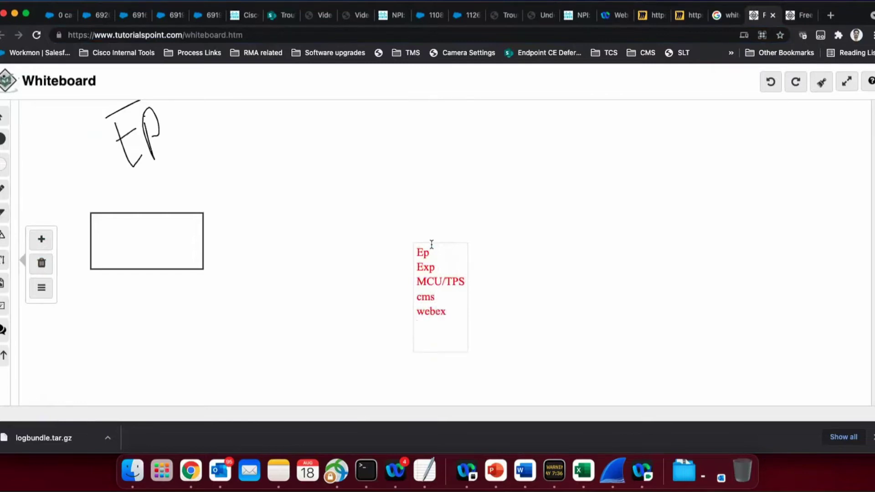
Move the red Ep–webex list to the upper right of the canvas.
left_click_drag(417, 253, 417, 312)
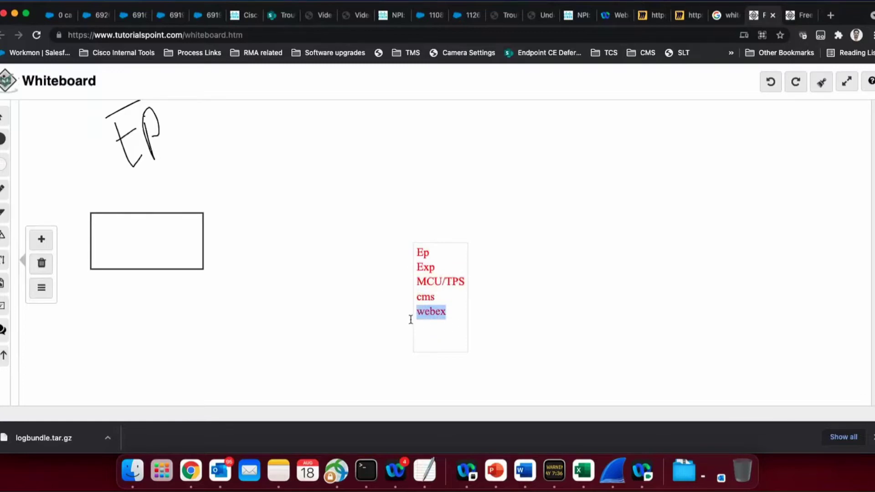
left_click(433, 242)
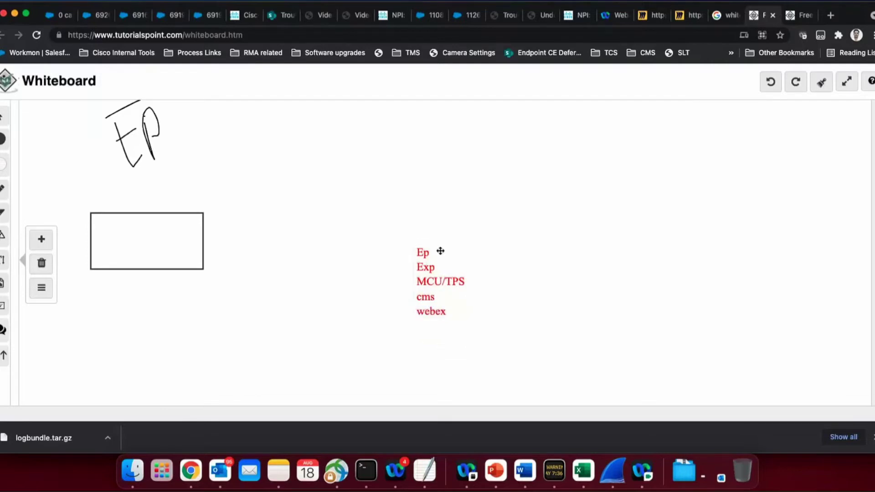
left_click(441, 252)
left_click(454, 244)
left_click(454, 245)
left_click_drag(455, 243, 570, 119)
left_click(540, 187)
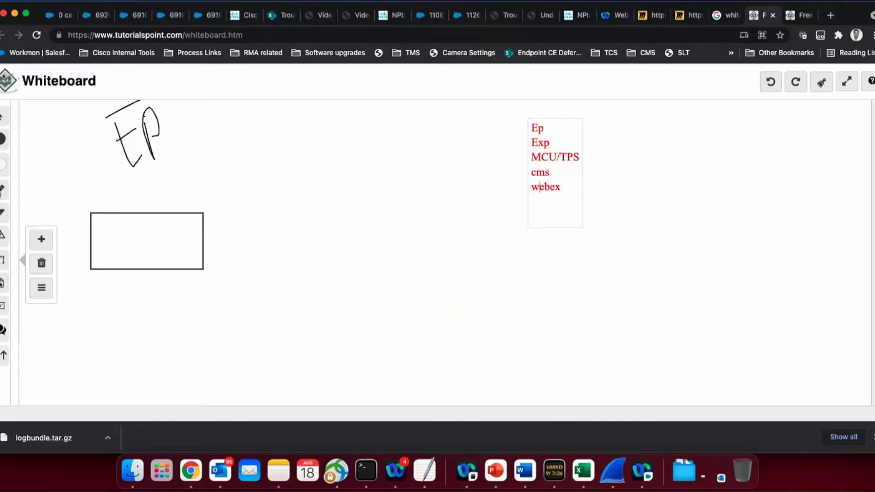
Hand-write TMS inside the rectangle and draw a curved arrow rightward with a scribbled label.
left_click(3, 211)
left_click_drag(115, 234, 120, 270)
mouse_move(105, 240)
left_mouse_down()
mouse_move(135, 226)
mouse_move(168, 256)
left_mouse_up()
mouse_move(192, 228)
left_mouse_down()
mouse_move(181, 237)
mouse_move(202, 261)
mouse_move(181, 266)
left_mouse_up()
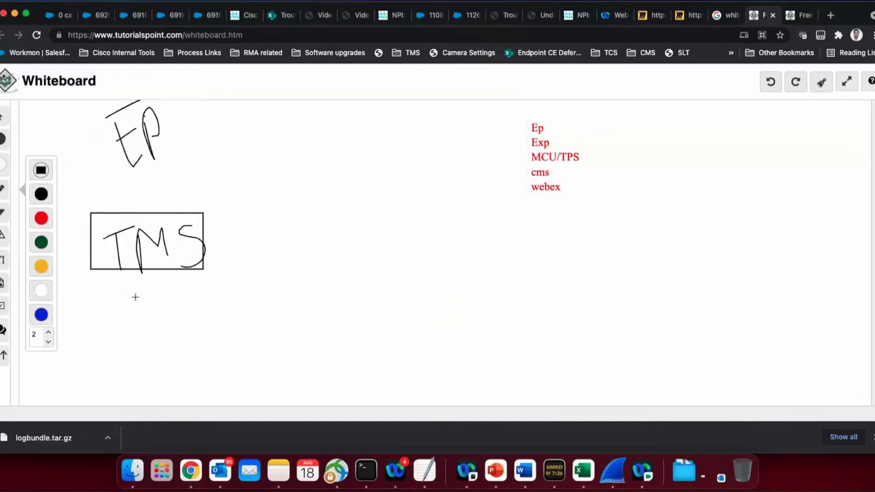
mouse_move(223, 231)
left_mouse_down()
mouse_move(368, 182)
mouse_move(486, 163)
mouse_move(478, 183)
left_mouse_up()
mouse_move(260, 184)
left_mouse_down()
mouse_move(271, 172)
mouse_move(319, 195)
mouse_move(339, 176)
mouse_move(363, 186)
left_mouse_up()
Add a text box above the arrow reading 'Monitoring' and 'Management' on two lines.
left_click(6, 260)
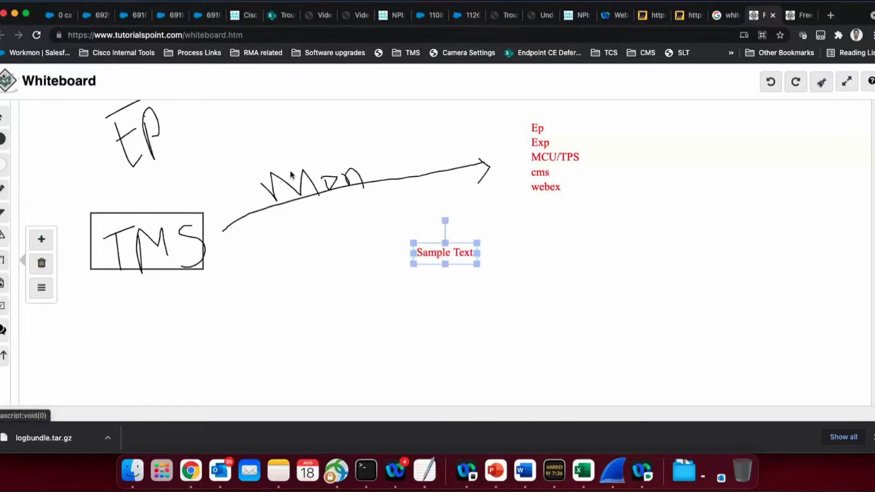
mouse_move(453, 258)
left_mouse_down()
mouse_move(305, 134)
mouse_move(306, 145)
left_mouse_up()
double_click(289, 145)
key("BackSpace")
type("0")
key("Right")
key("Right")
key("Right")
key("Right")
key("BackSpace")
key("BackSpace")
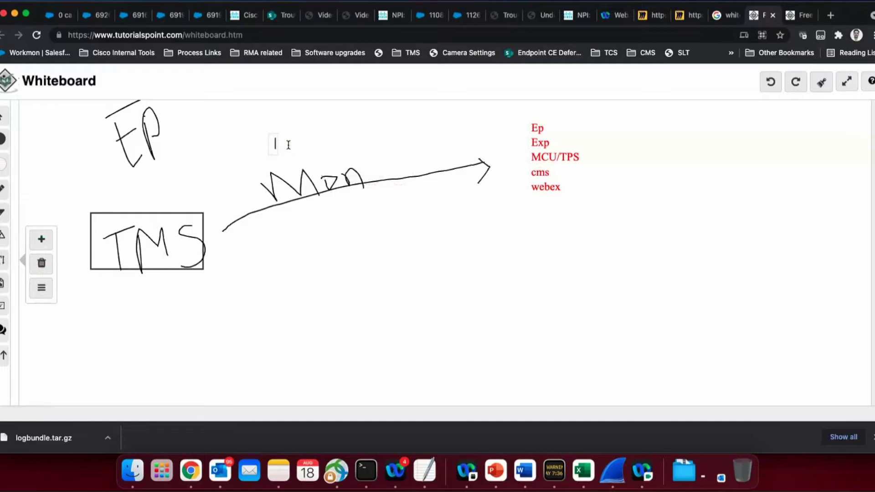
type("Monitoring")
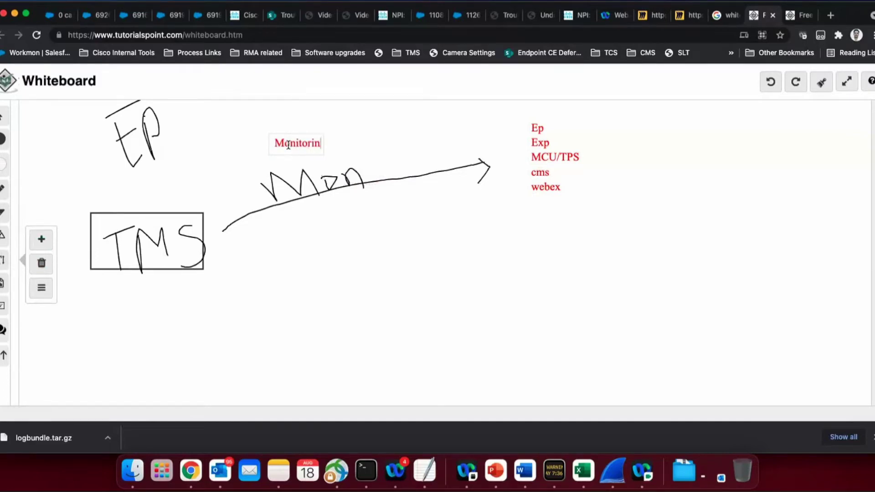
key("Return")
type("Manage")
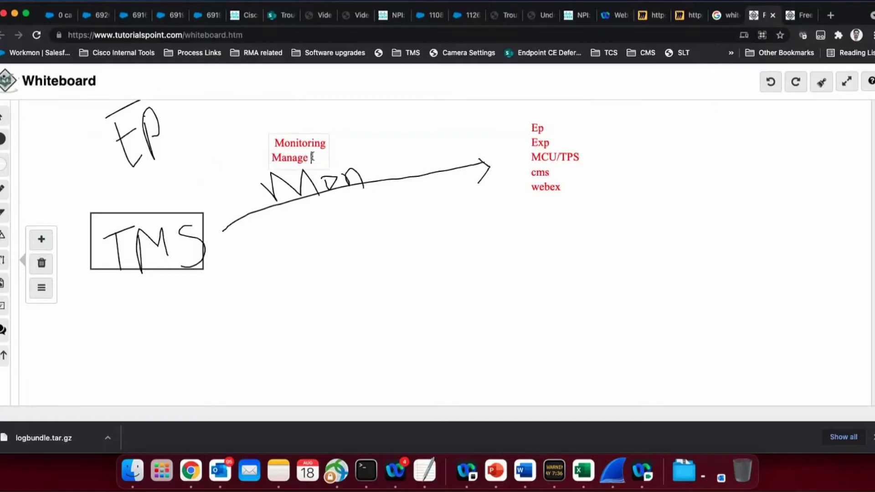
type("ment")
Nudge the Monitoring note upward and add 'Email Management' as its third line.
left_click(304, 135)
left_click_drag(304, 135, 309, 118)
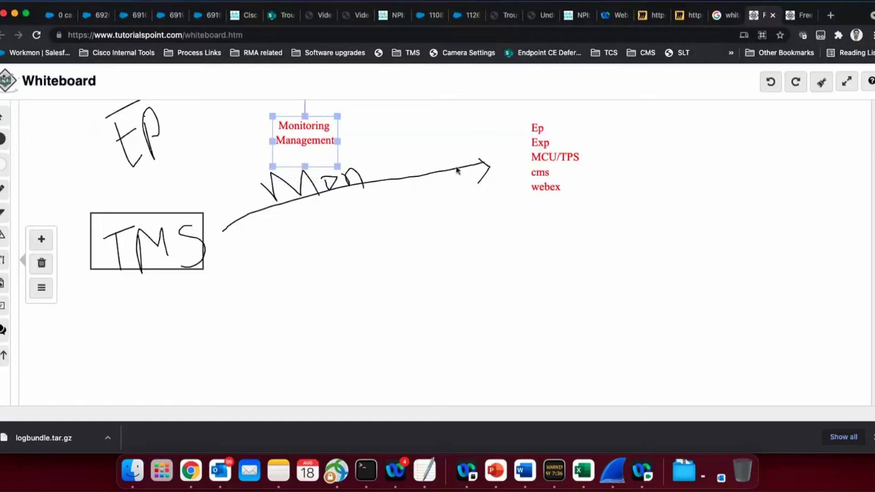
double_click(302, 152)
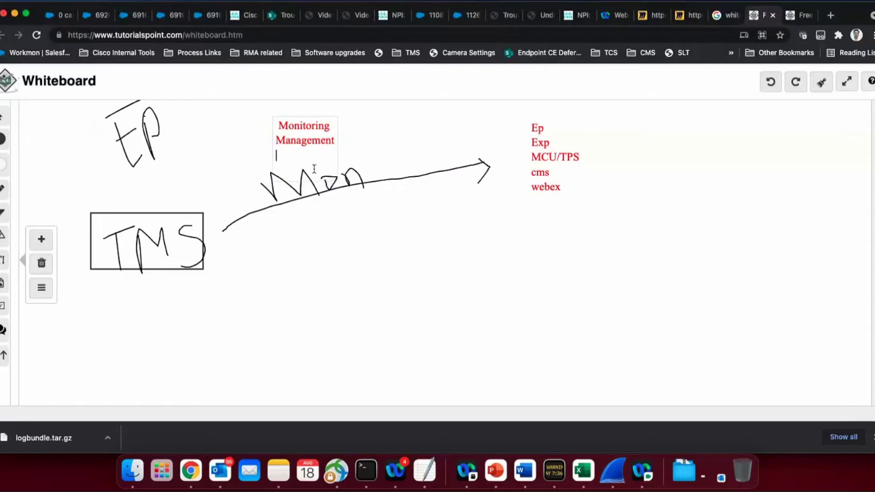
type("Email Management")
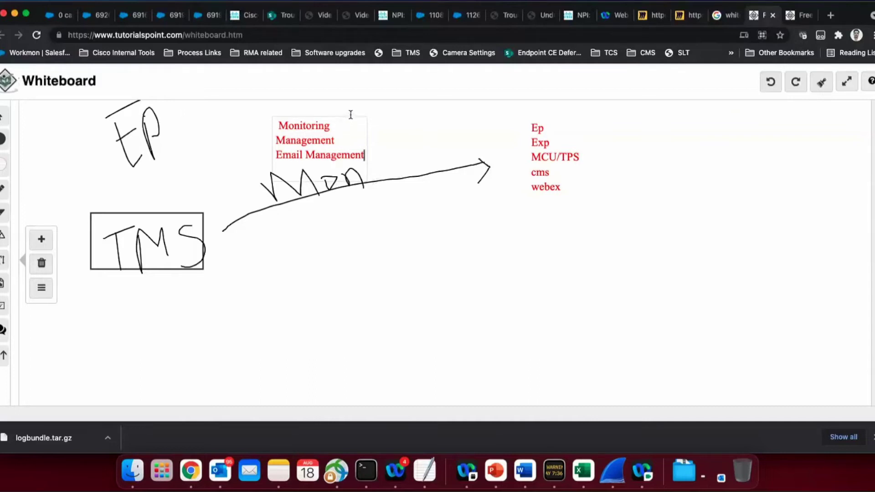
key("Return")
Raise the stroke size to 21 and erase the handwritten scribble under the red note.
left_click(2, 189)
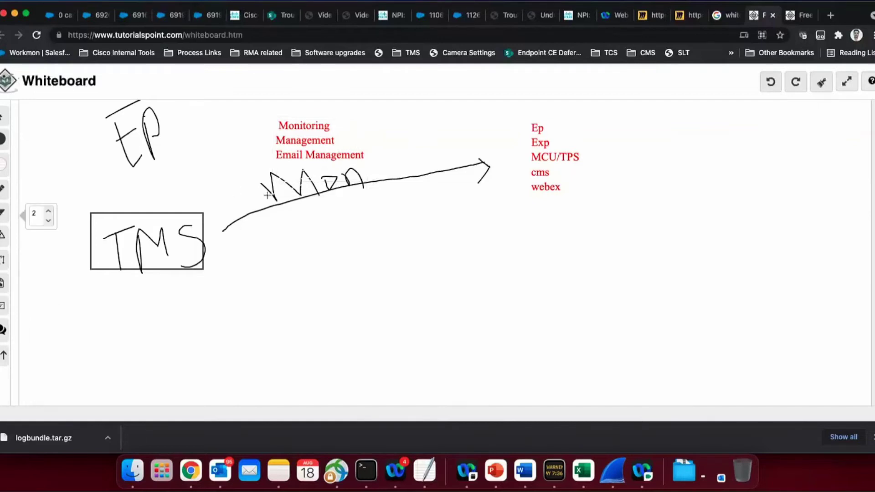
right_click(304, 171)
key("Escape")
left_click(49, 211)
left_click(49, 211)
left_click(49, 211)
left_click(49, 211)
left_click_drag(264, 185, 299, 182)
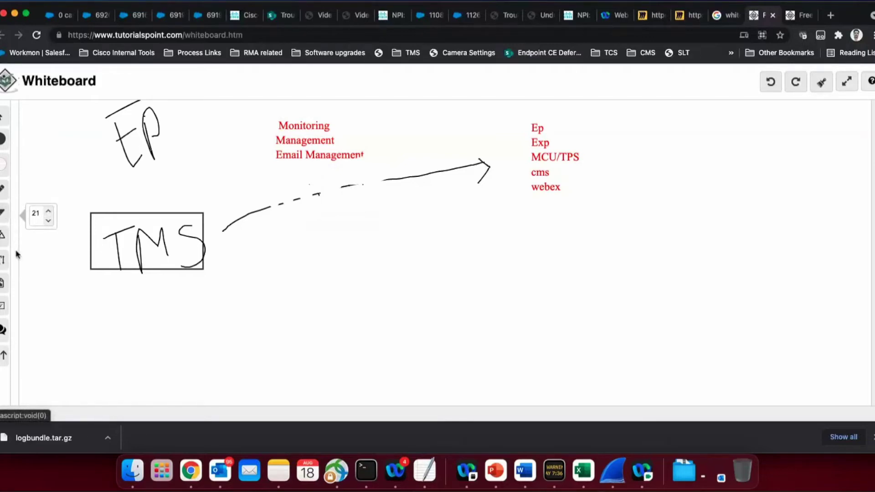
Add a new text box and replace its placeholder with 'Phonebook management'.
left_click(3, 259)
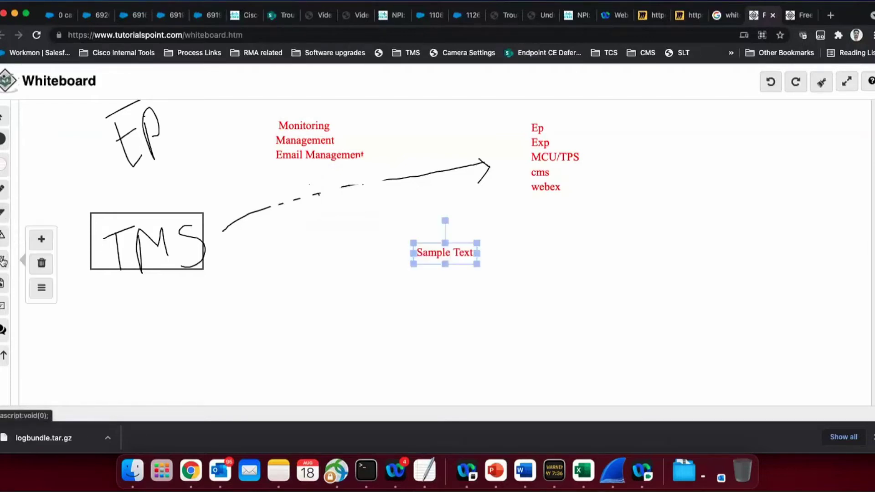
left_click(428, 254)
double_click(431, 255)
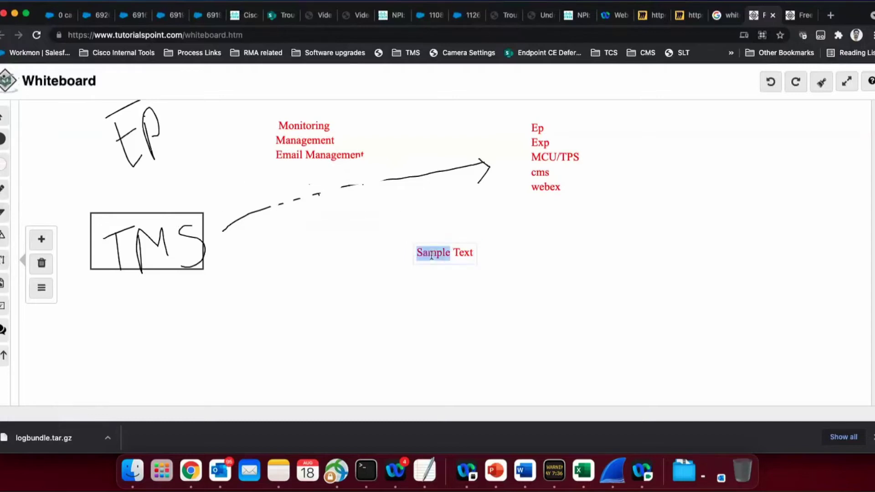
triple_click(432, 256)
type("P")
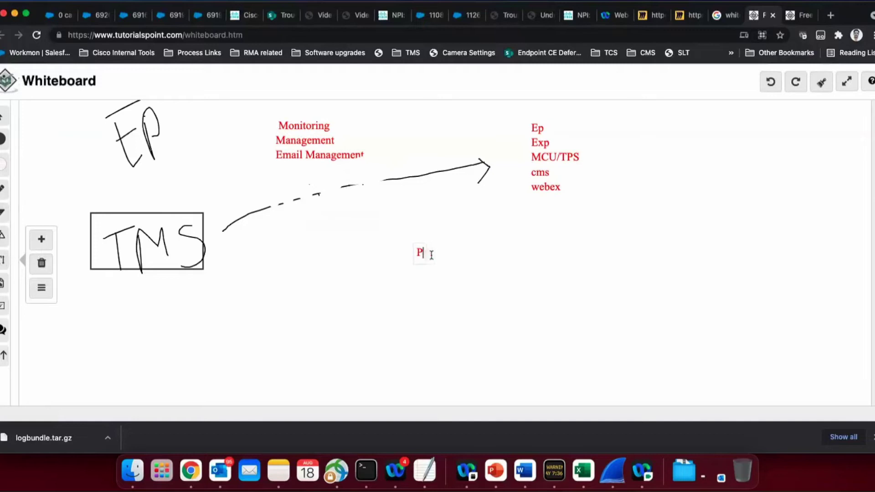
type("honebook managemenmt")
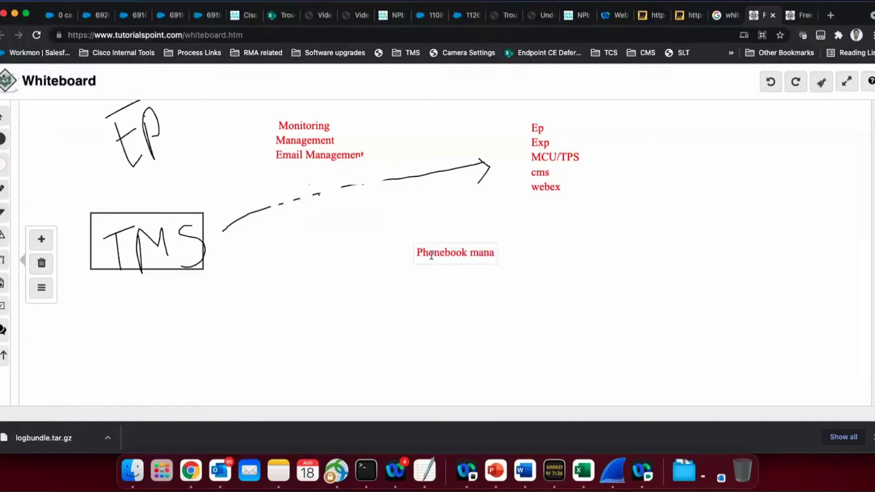
key("BackSpace")
key("BackSpace")
key("BackSpace")
type("nmt")
key("BackSpace")
key("BackSpace")
key("BackSpace")
type("nm")
key("BackSpace")
key("BackSpace")
type("nt")
key("Return")
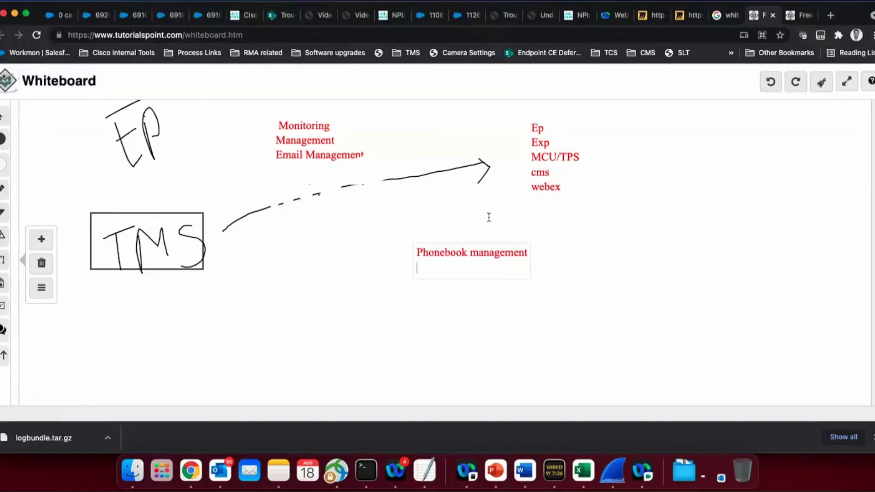
Type 'Booking' on the note's second line.
type("Bookki")
type("00")
key("BackSpace")
key("BackSpace")
Sketch a circled 'Outlook' label linked to the TMS box by a line and arrow.
left_click(2, 189)
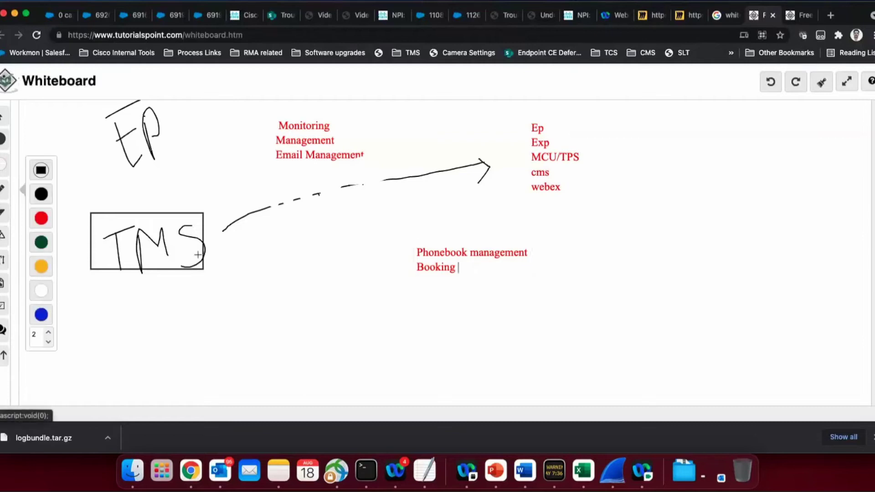
left_click_drag(203, 262, 258, 292)
mouse_move(294, 303)
left_mouse_down()
mouse_move(292, 278)
mouse_move(297, 301)
mouse_move(335, 296)
mouse_move(343, 305)
mouse_move(352, 290)
mouse_move(351, 306)
mouse_move(381, 288)
left_mouse_up()
mouse_move(391, 284)
left_mouse_down()
mouse_move(391, 313)
mouse_move(393, 298)
mouse_move(410, 310)
left_mouse_up()
mouse_move(410, 266)
left_mouse_down()
mouse_move(334, 258)
mouse_move(305, 331)
mouse_move(409, 316)
mouse_move(403, 269)
left_mouse_up()
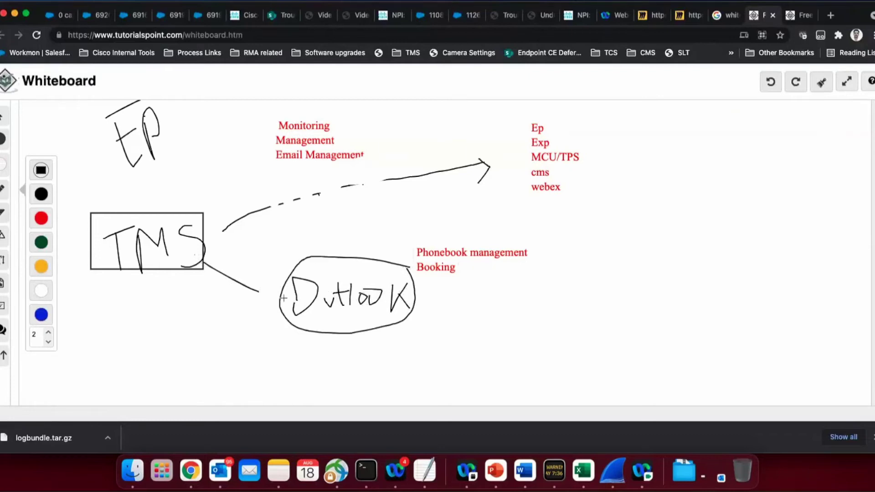
left_click_drag(254, 290, 258, 292)
mouse_move(313, 259)
left_mouse_down()
mouse_move(315, 285)
mouse_move(338, 261)
mouse_move(352, 291)
mouse_move(327, 273)
mouse_move(353, 282)
mouse_move(336, 289)
left_mouse_up()
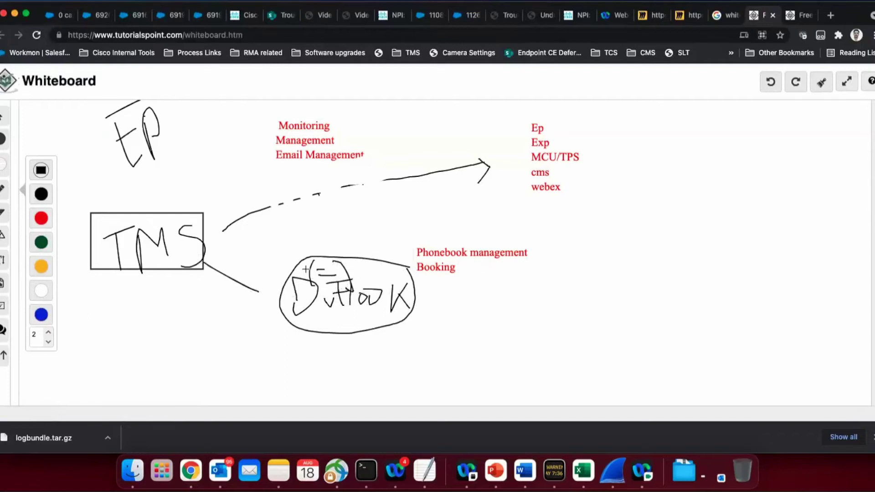
mouse_move(276, 270)
left_mouse_down()
mouse_move(223, 241)
mouse_move(248, 265)
left_mouse_up()
Tick Monitoring, Email Management and Phonebook management as covered items.
mouse_move(236, 122)
left_mouse_down()
mouse_move(269, 126)
mouse_move(267, 148)
mouse_move(273, 141)
mouse_move(258, 168)
mouse_move(279, 155)
left_mouse_up()
mouse_move(395, 246)
left_mouse_down()
mouse_move(415, 243)
mouse_move(415, 258)
left_mouse_up()
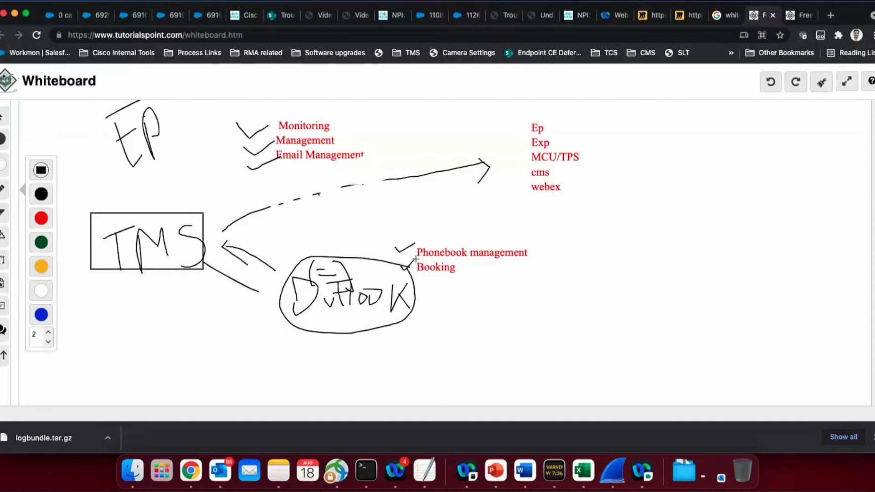
left_click(2, 258)
Add a red note below Booking reading 'Provisioning' and 'Jabber Movi'.
left_click(432, 287)
left_click_drag(471, 248, 475, 279)
double_click(449, 283)
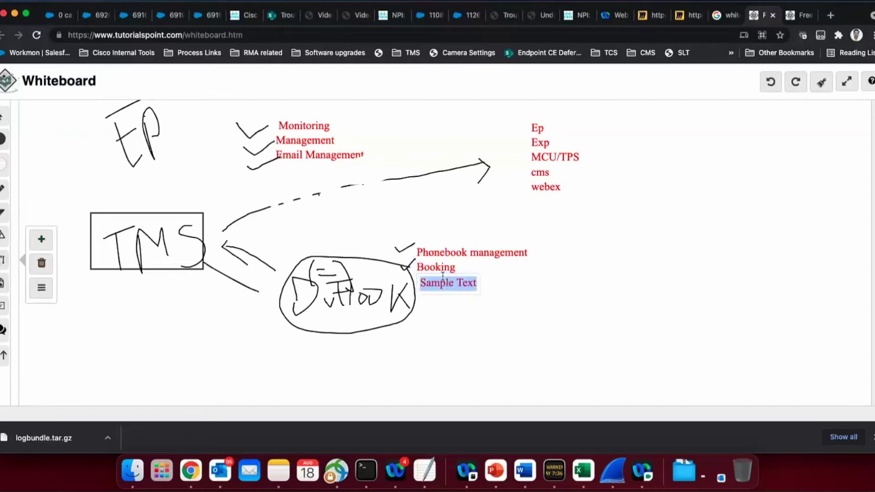
type("Provisini")
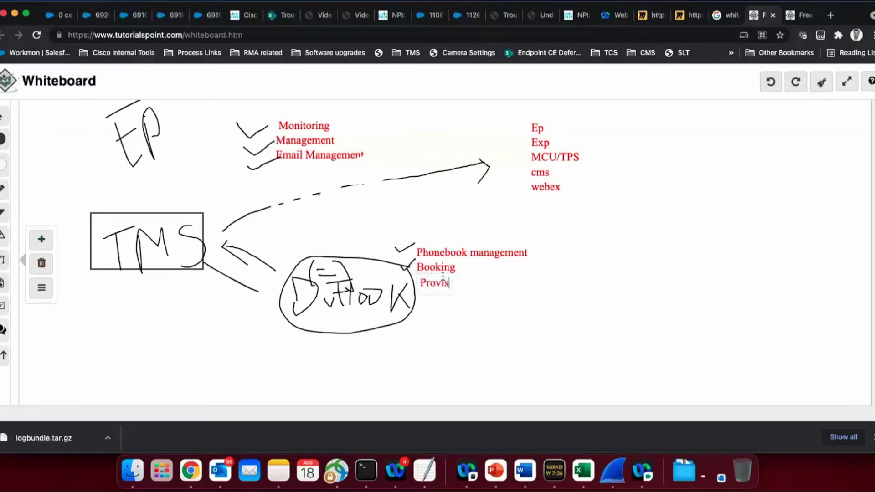
key("BackSpace")
key("BackSpace")
type("oning")
key("Return")
type("Movi")
key("Left")
key("Left")
key("Left")
key("Left")
type("Jabber")
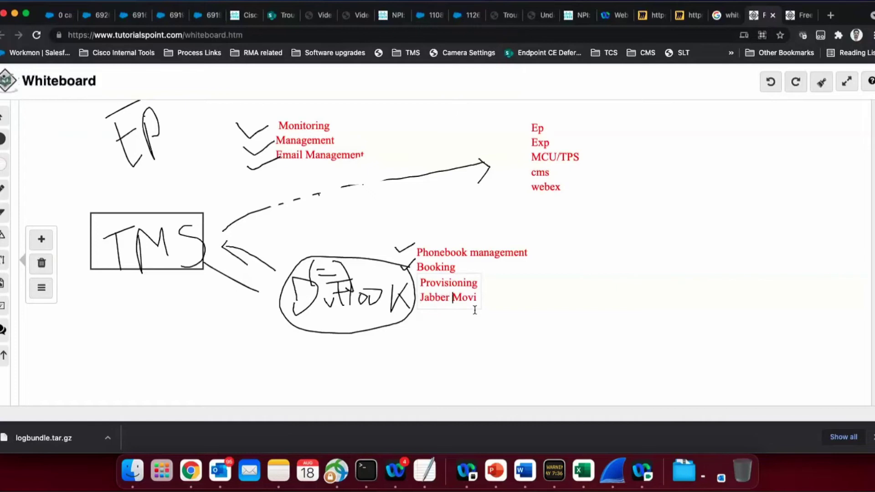
left_click_drag(424, 299, 483, 294)
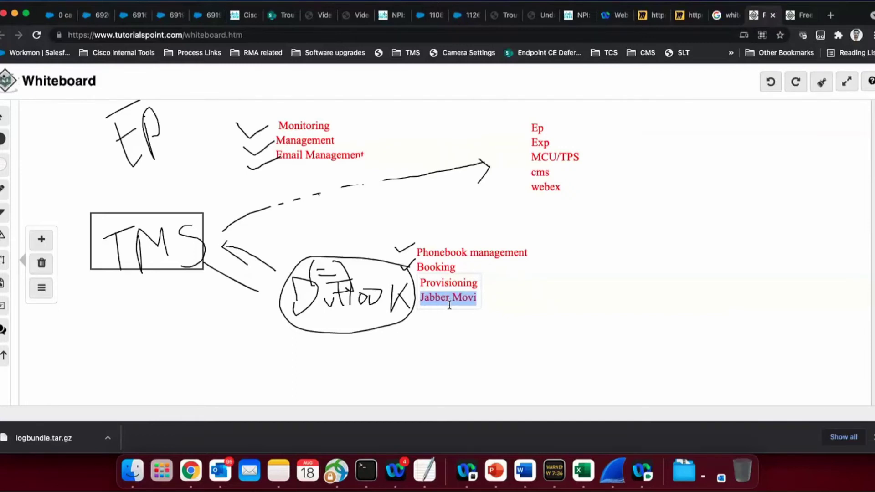
Append 'EOS' to the Jabber Movi line and redraw the broken TMS curve as a solid line.
left_click(478, 299)
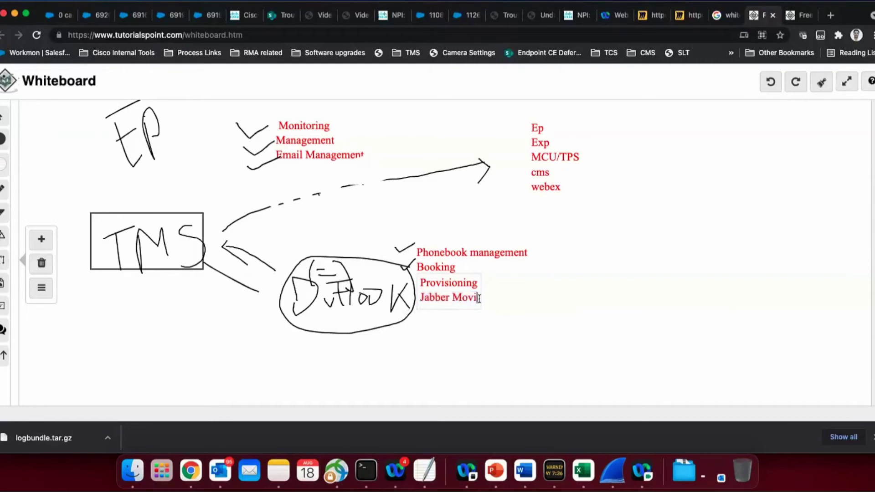
type("EOS")
key("Return")
left_click(2, 194)
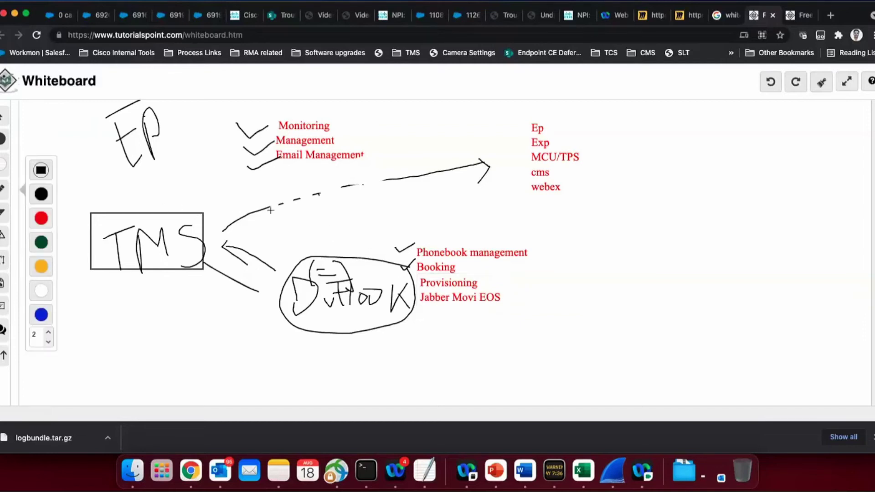
left_click_drag(271, 207, 393, 177)
Bring the TMS Training deck forward and display slide 3, 'Hands on Exercises'.
left_click(493, 474)
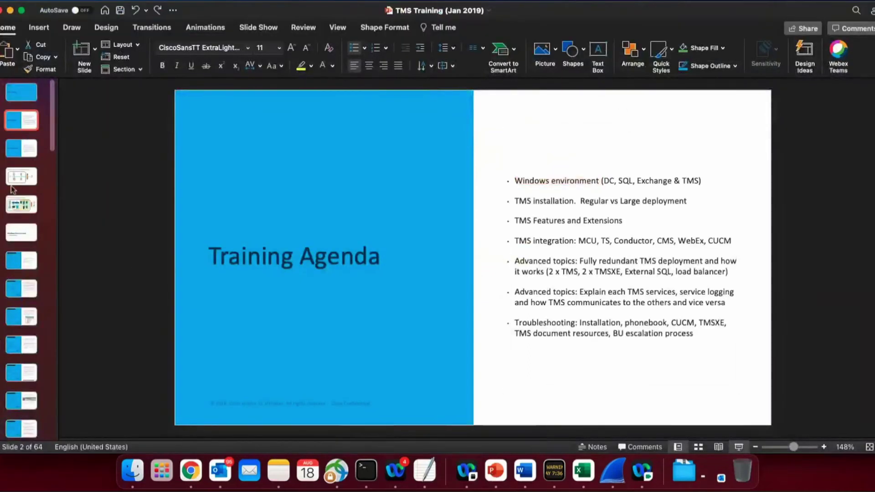
left_click(16, 183)
left_click(19, 148)
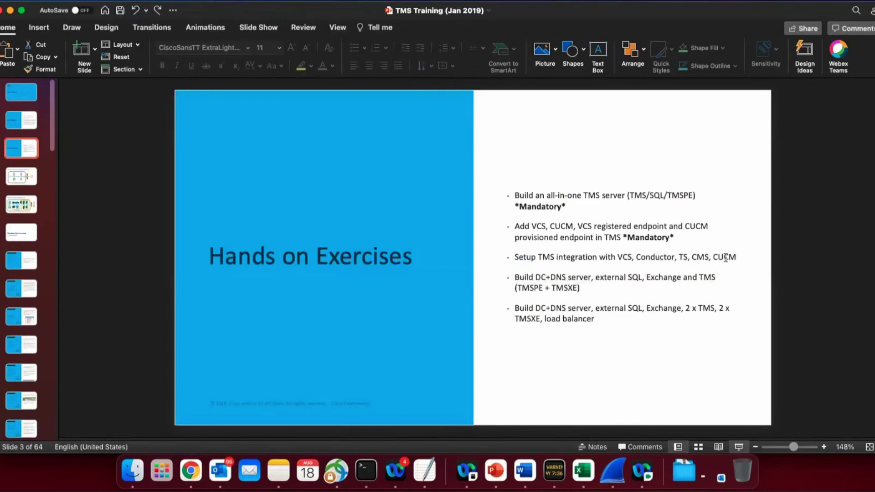
Highlight 'VCS, Conductor, TS, CMS, CUCM' in the third bullet, then show slide 4.
left_click_drag(736, 257, 623, 260)
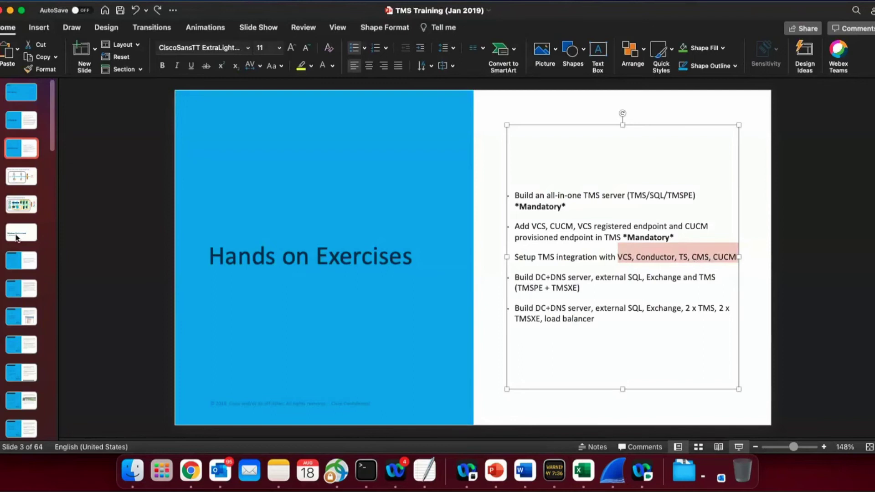
left_click(15, 179)
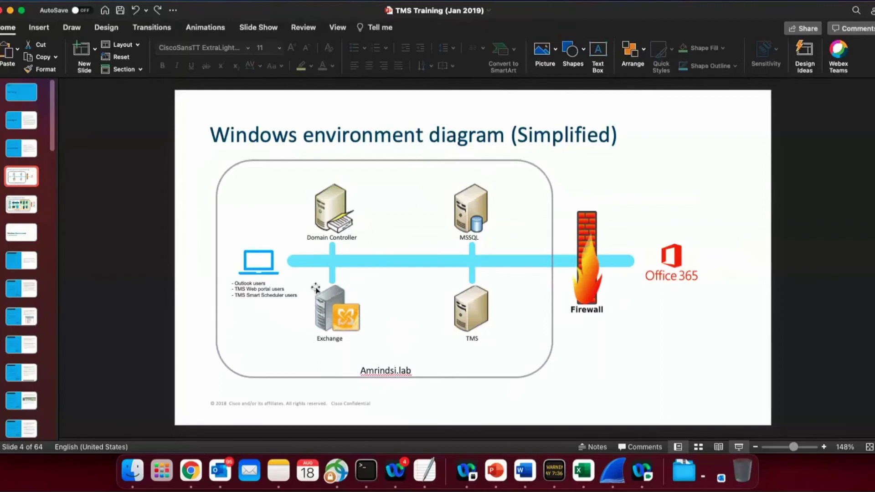
In Outlook, minimise the advisory message and switch to the Calendar for 15–21 August 2021.
left_click(227, 474)
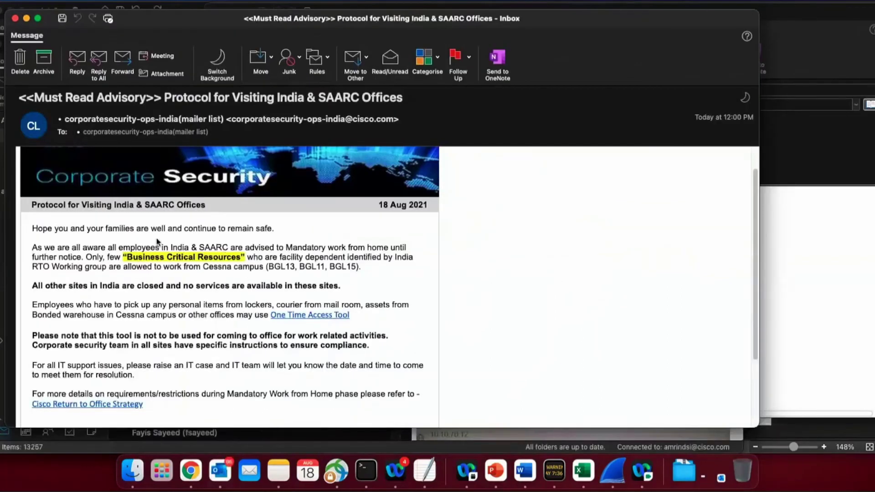
left_click(27, 18)
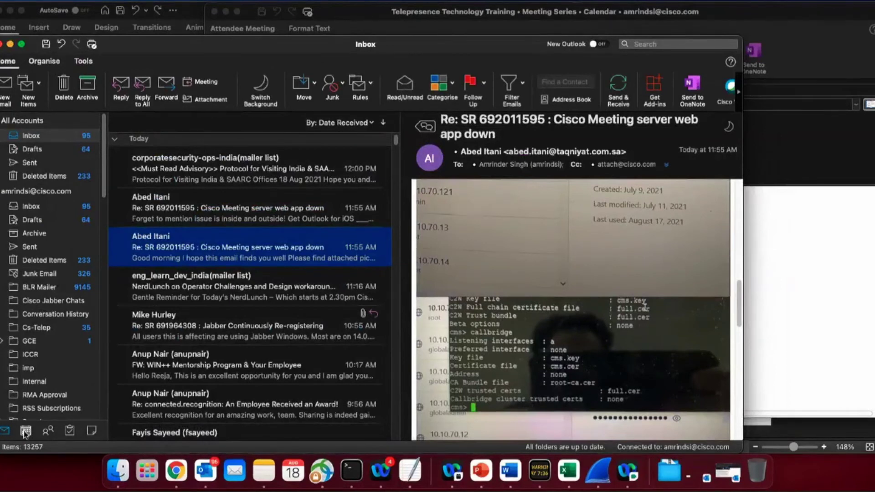
left_click(25, 431)
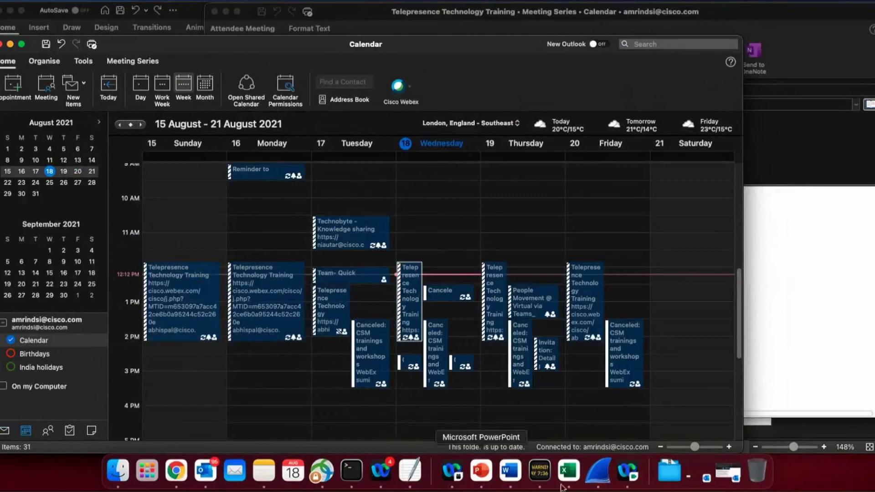
Return to the PowerPoint deck on slide 4, the simplified Windows environment diagram.
left_click(486, 478)
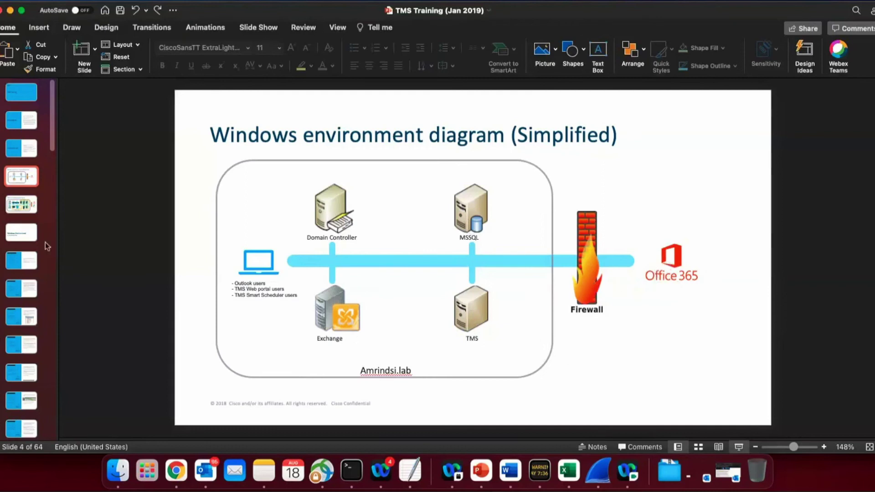
Display slide 5, 'TMS in a large deployment diagram'.
left_click(13, 214)
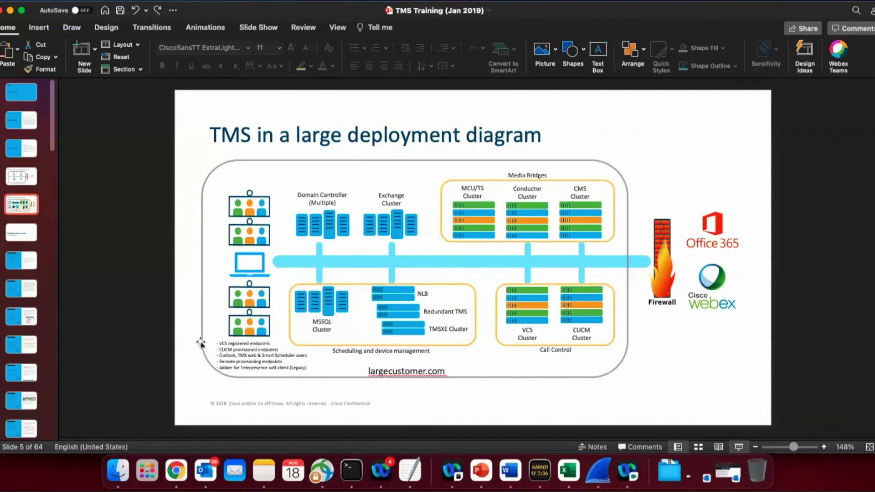
Move past the Windows Environment section slide to Domain Controller Server and highlight 'AD Domain Services'.
left_click(20, 234)
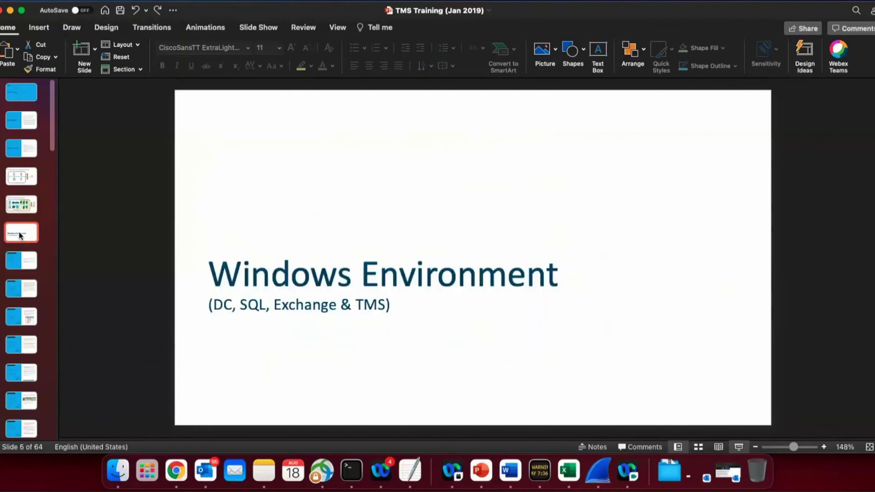
left_click(20, 253)
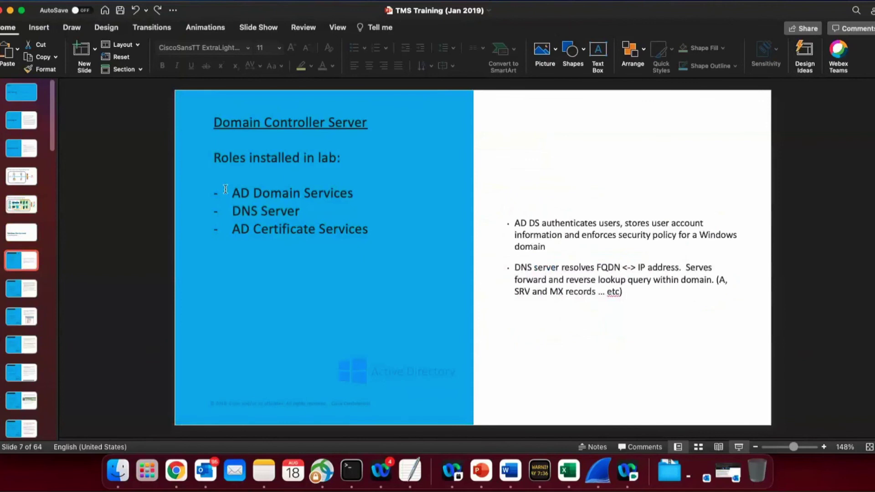
triple_click(364, 196)
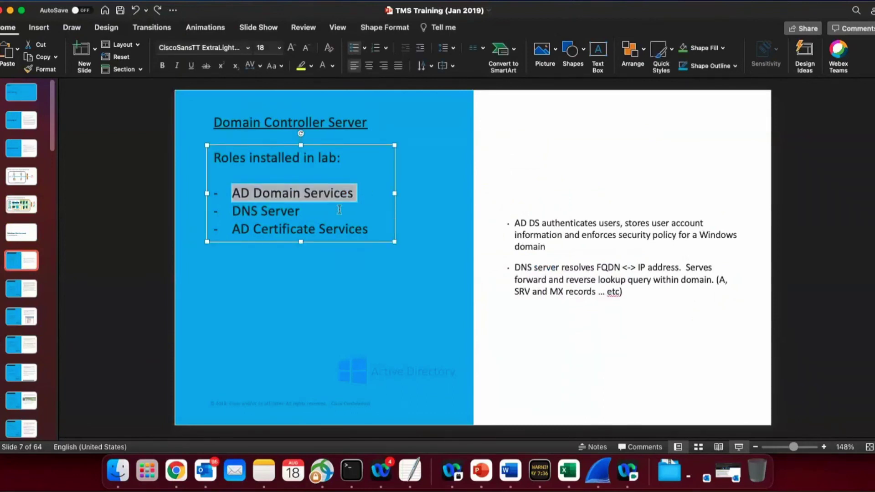
Peek at the SQL Server slide, return to slide 7, and place the cursor in the roles list.
left_click(20, 284)
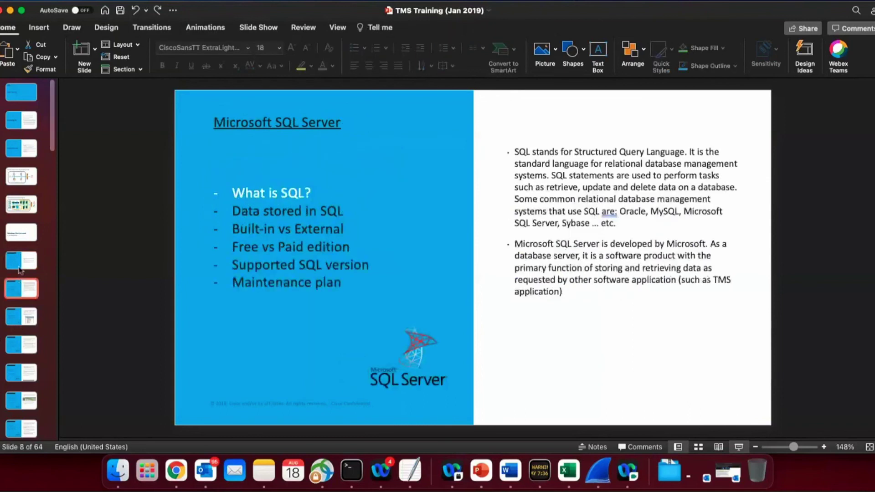
left_click(21, 258)
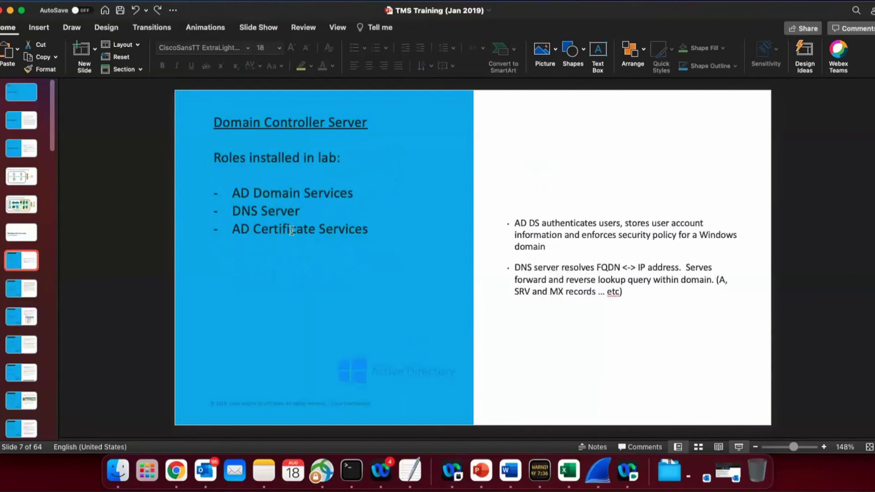
left_click(291, 230)
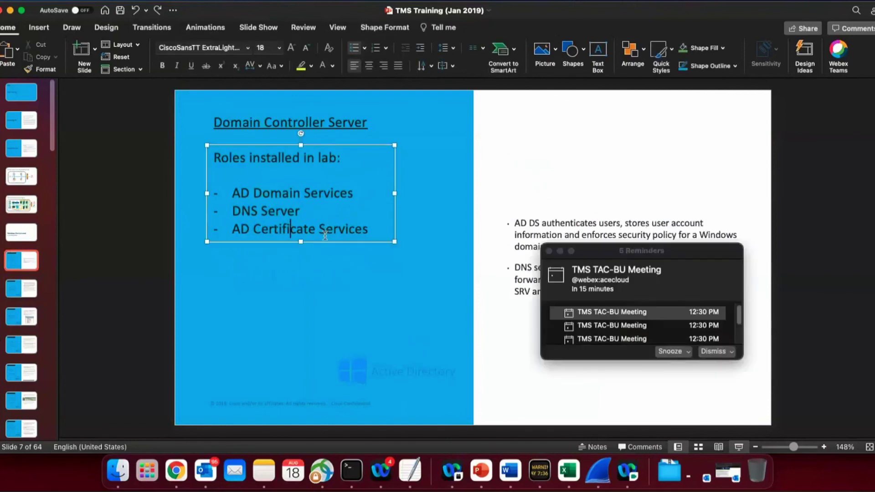
Dismiss all TMS TAC-BU Meeting reminders, then cycle through Outlook back to PowerPoint.
left_click(724, 356)
left_click(724, 356)
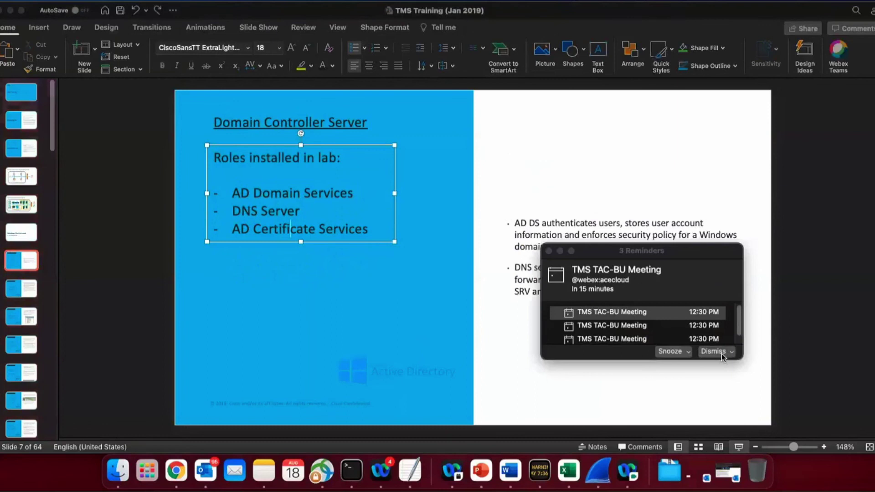
left_click(707, 354)
left_click(707, 354)
left_click(707, 354)
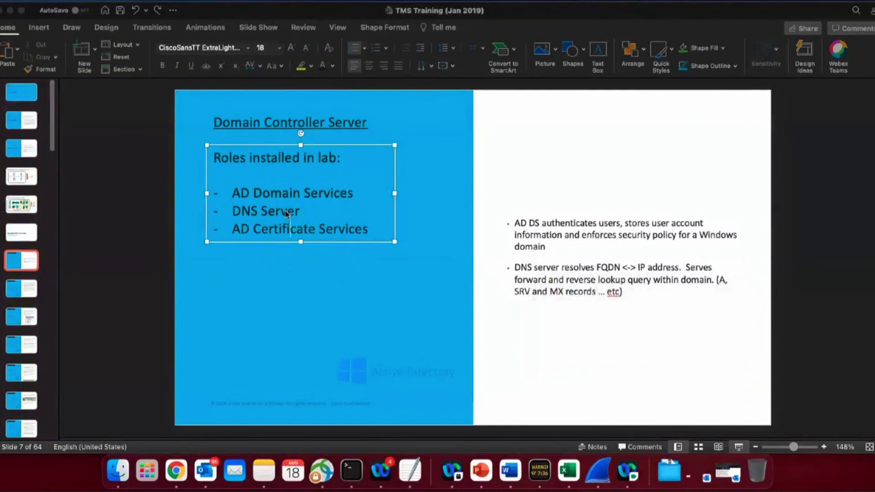
key("super+Tab")
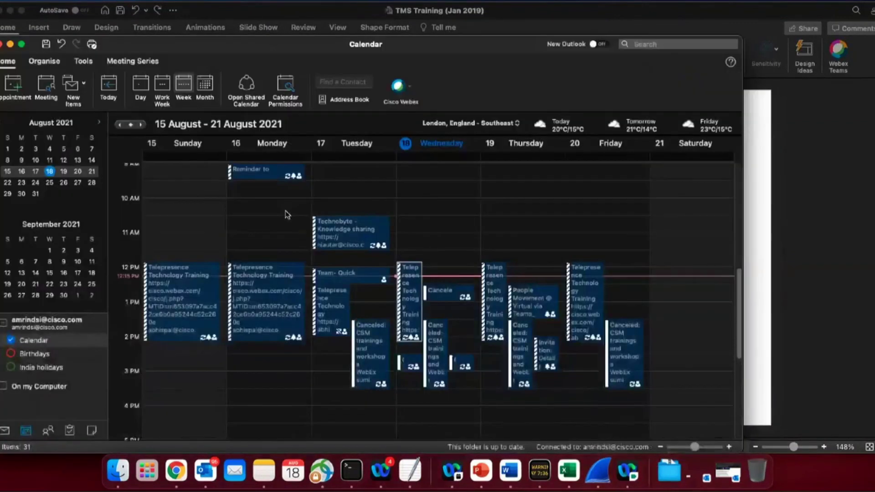
key("super+Tab")
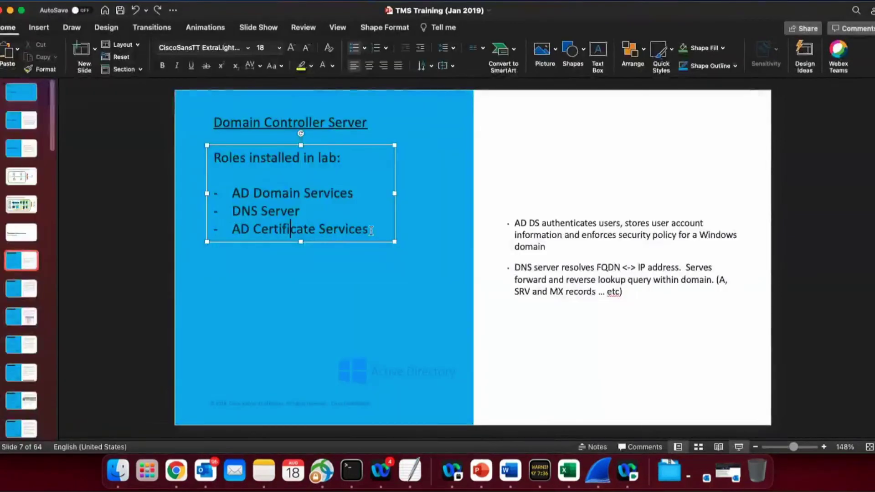
Display slide 8, 'Microsoft SQL Server', starting with 'What is SQL?'.
left_click(22, 287)
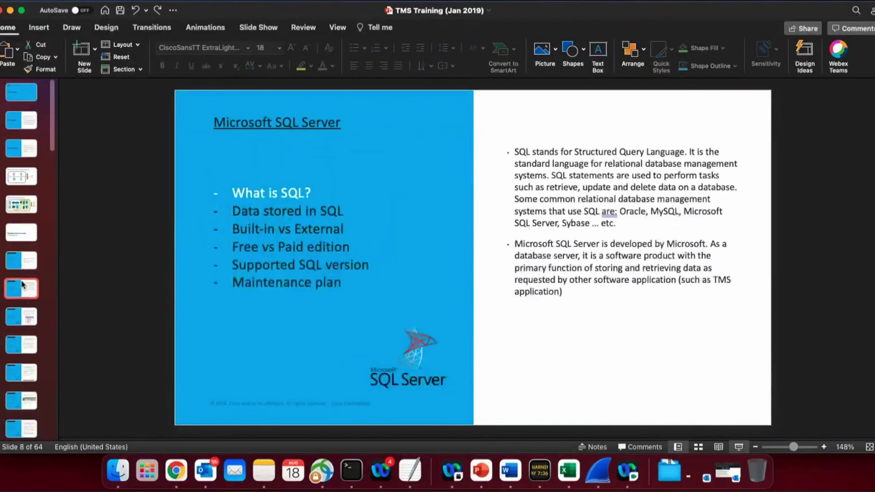